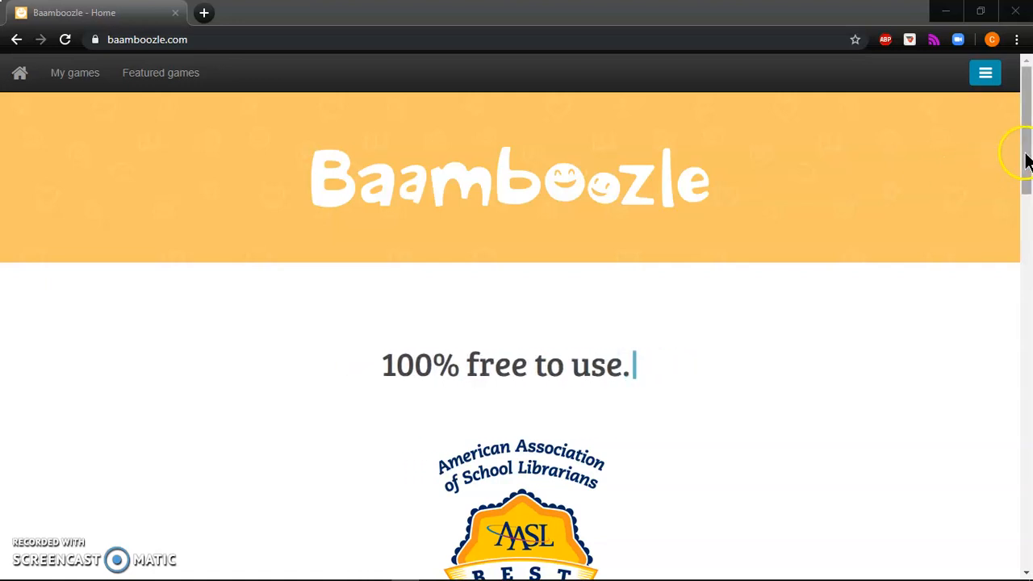
Browse the ready-made featured games and open the preview of the Country Landmarks game
left_click_drag(1030, 157, 1027, 368)
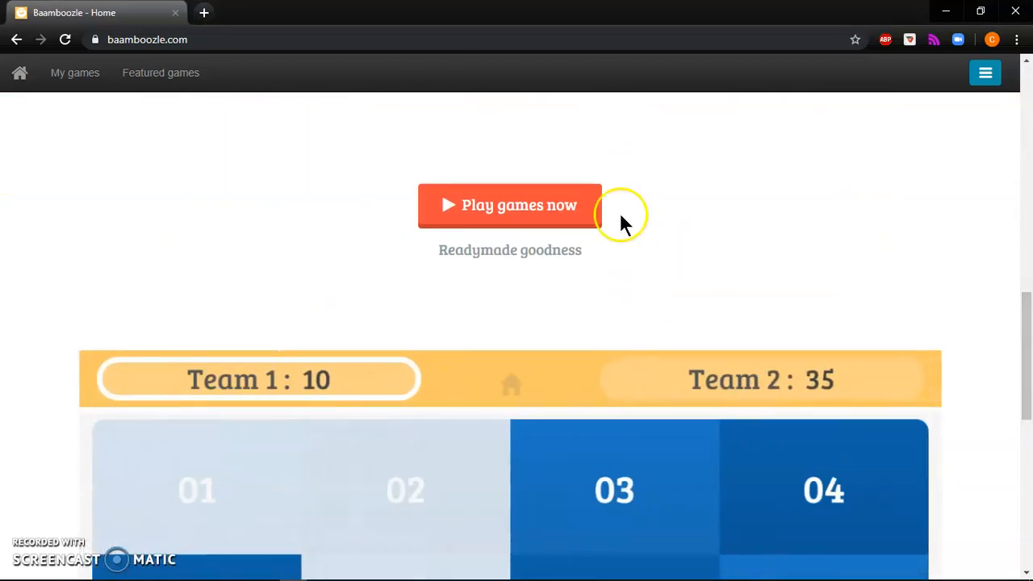
left_click(562, 211)
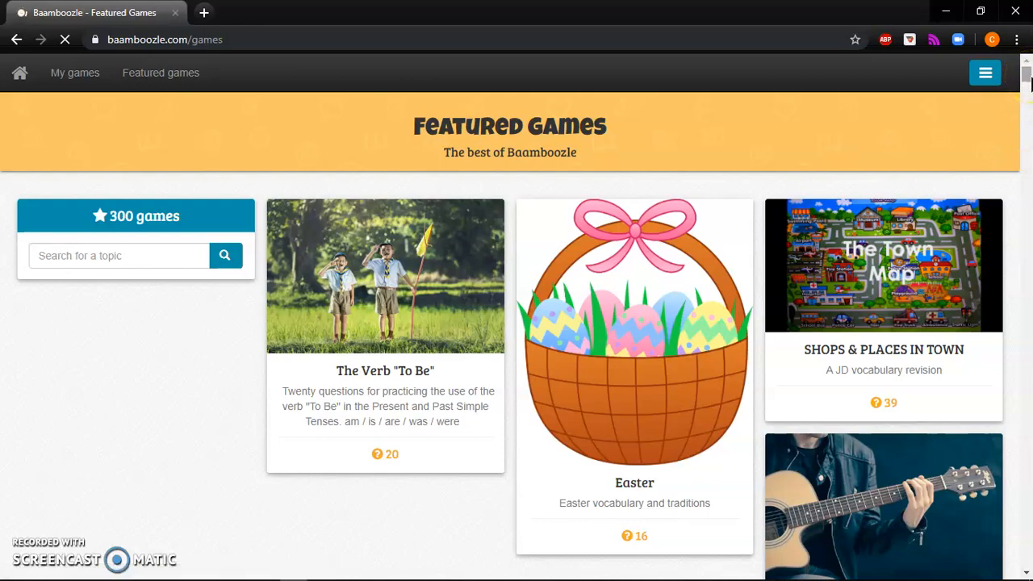
left_click_drag(1027, 81, 1030, 105)
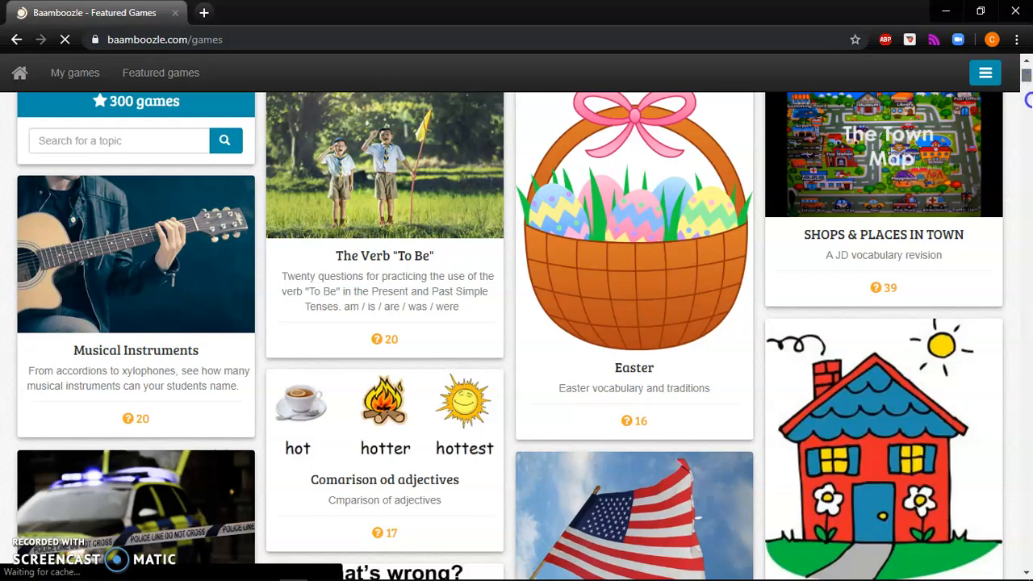
left_click(1028, 100)
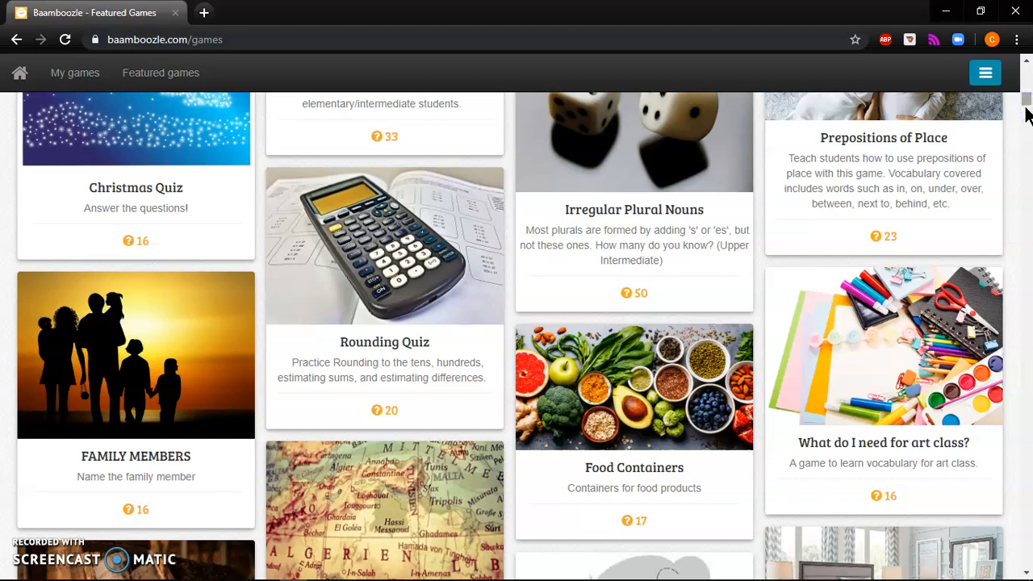
scroll(1028, 113, "down", 4)
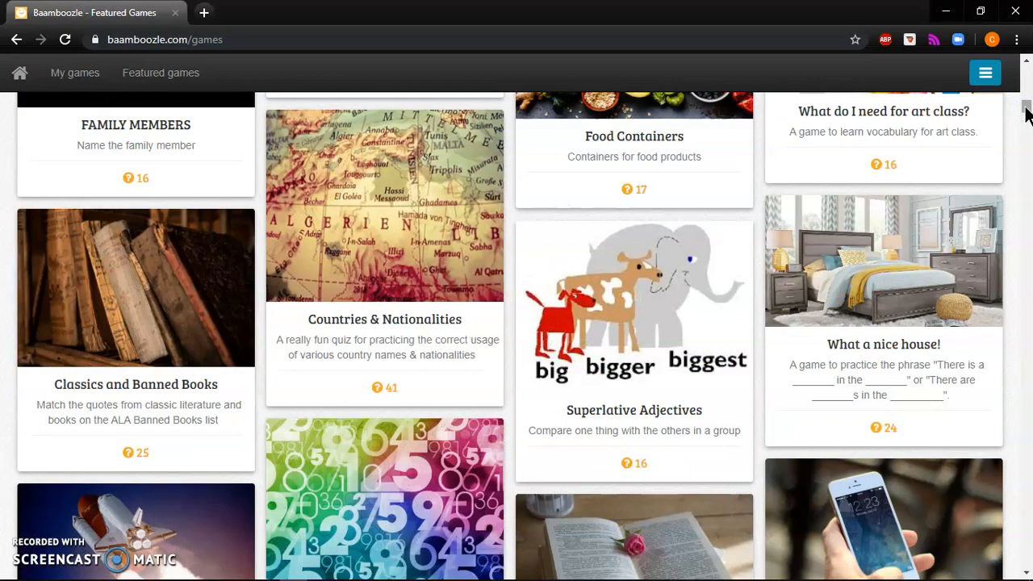
left_click_drag(1025, 108, 1025, 91)
left_click(202, 181)
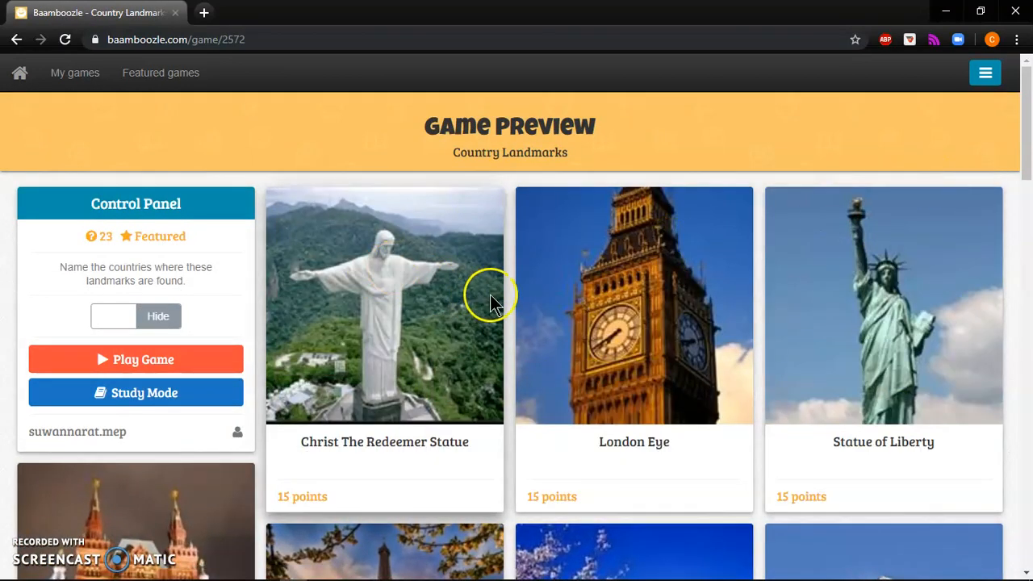
Look through the landmark questions and their point values in the Country Landmarks preview
left_click_drag(1027, 129, 1026, 391)
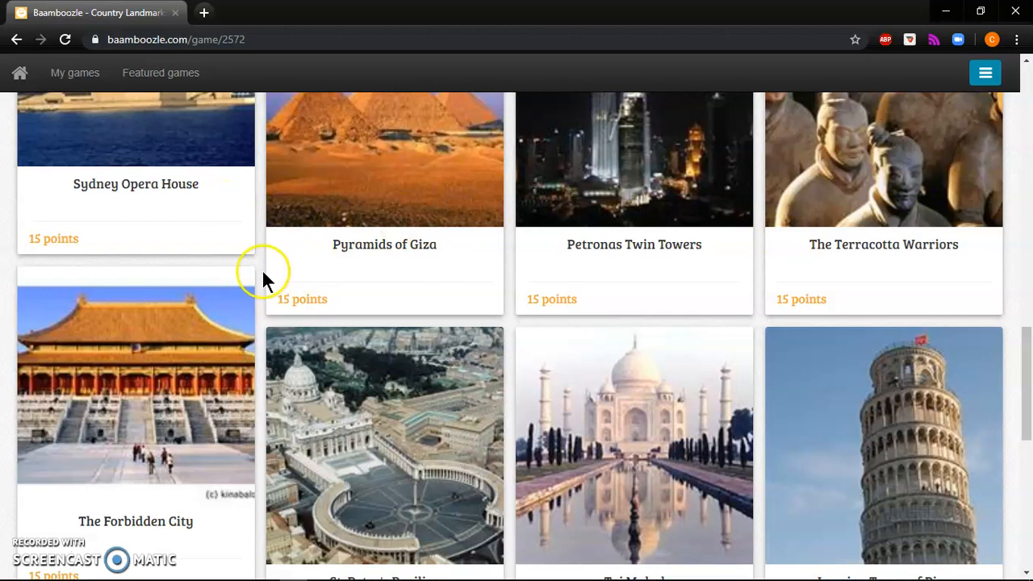
left_click_drag(1024, 366, 1029, 396)
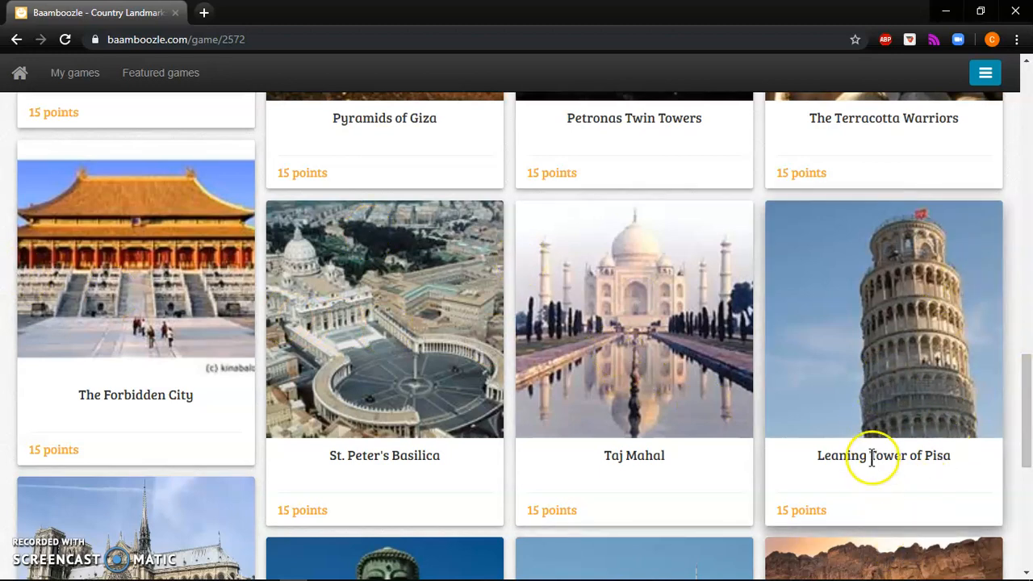
left_click_drag(1028, 418, 1027, 125)
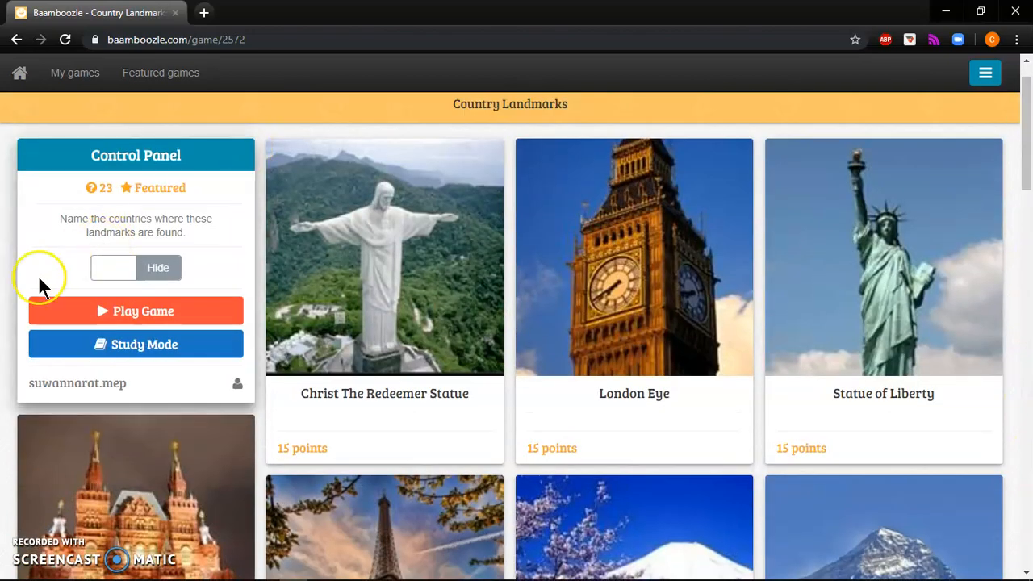
Start the Country Landmarks game in Quiz mode for two teams, and view question 6 without answering it
left_click(70, 314)
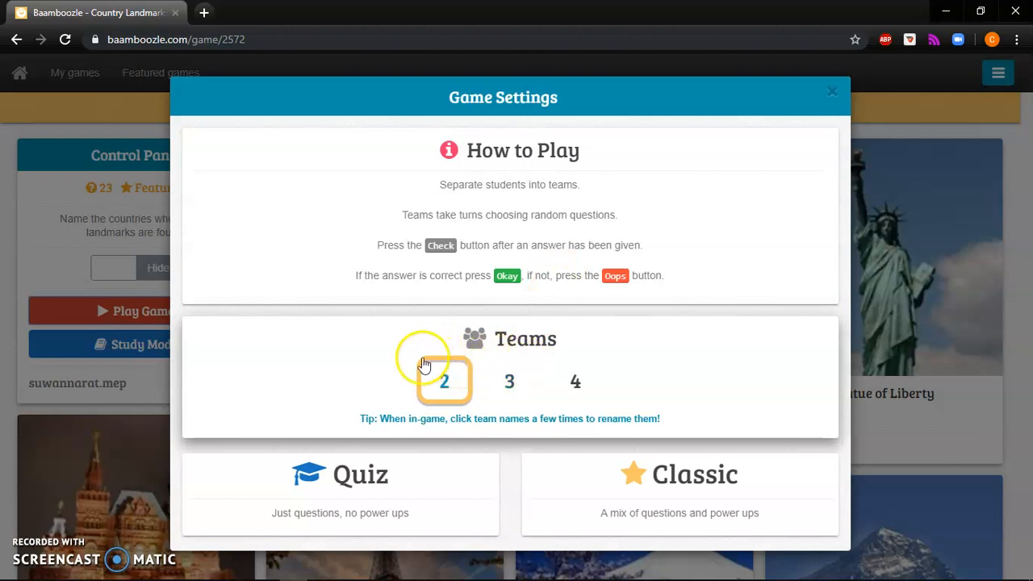
left_click(407, 486)
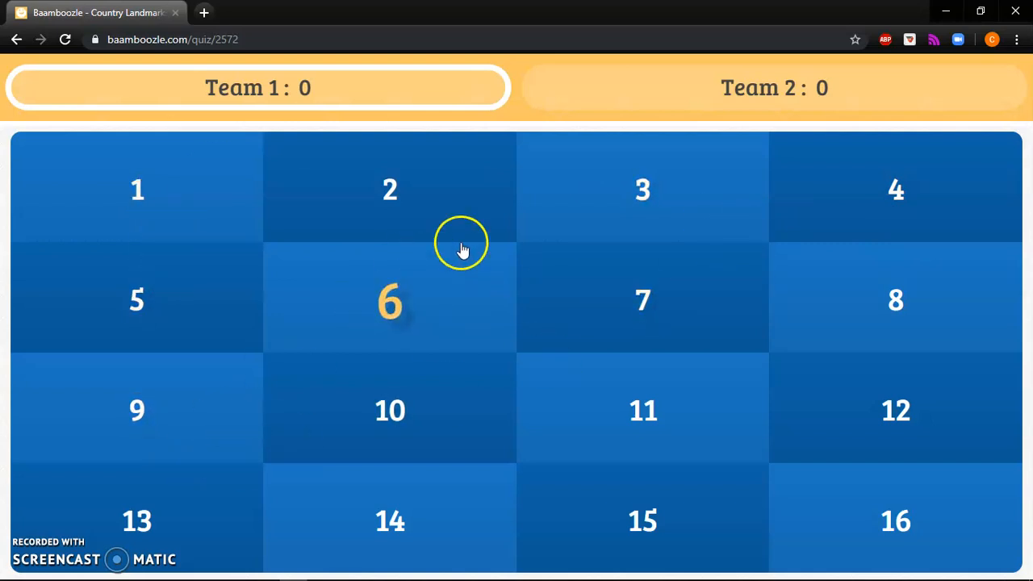
left_click(421, 289)
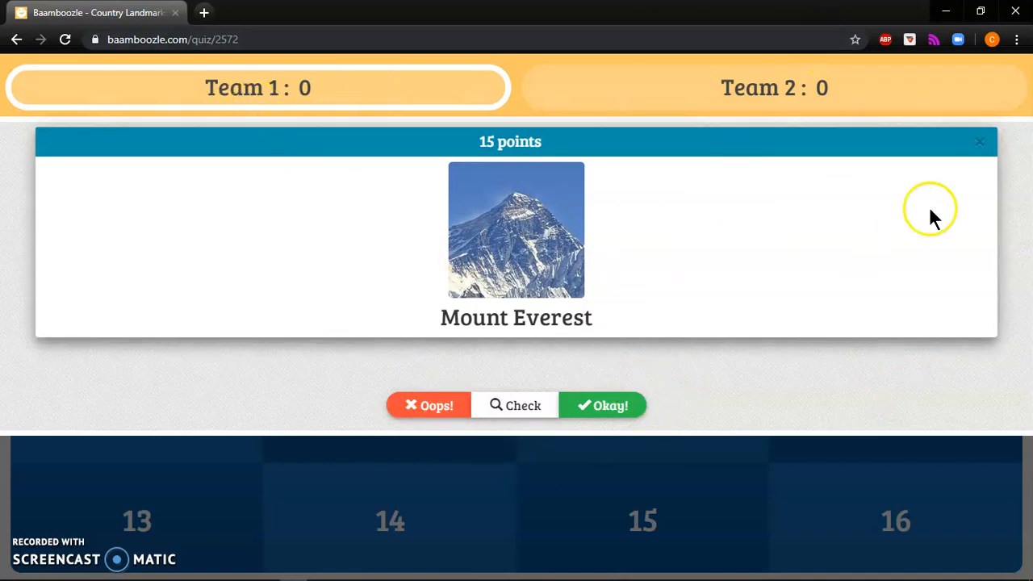
left_click(976, 144)
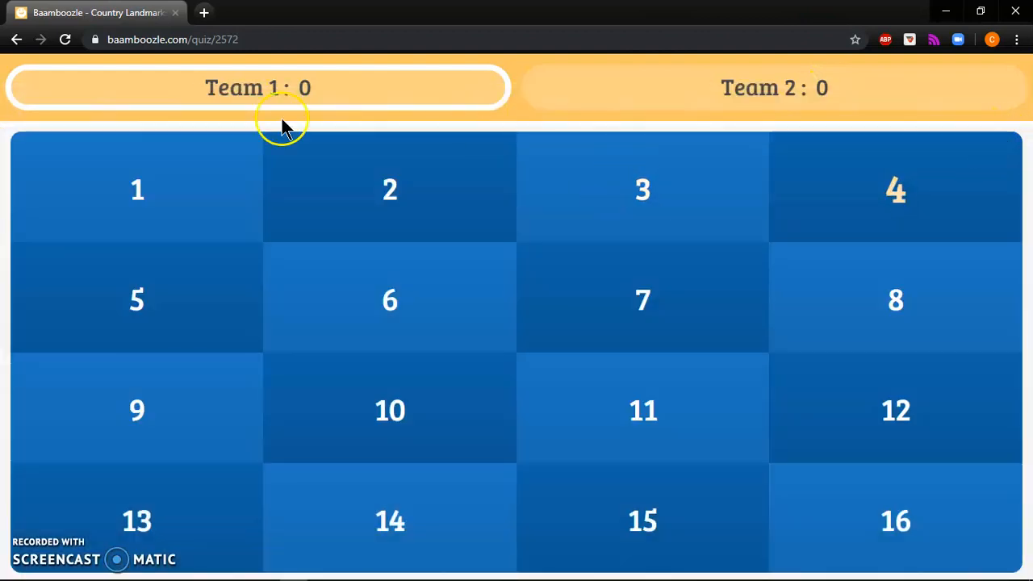
Leave the quiz, return to the Baamboozle home page, and open the form for creating a game
left_click(18, 40)
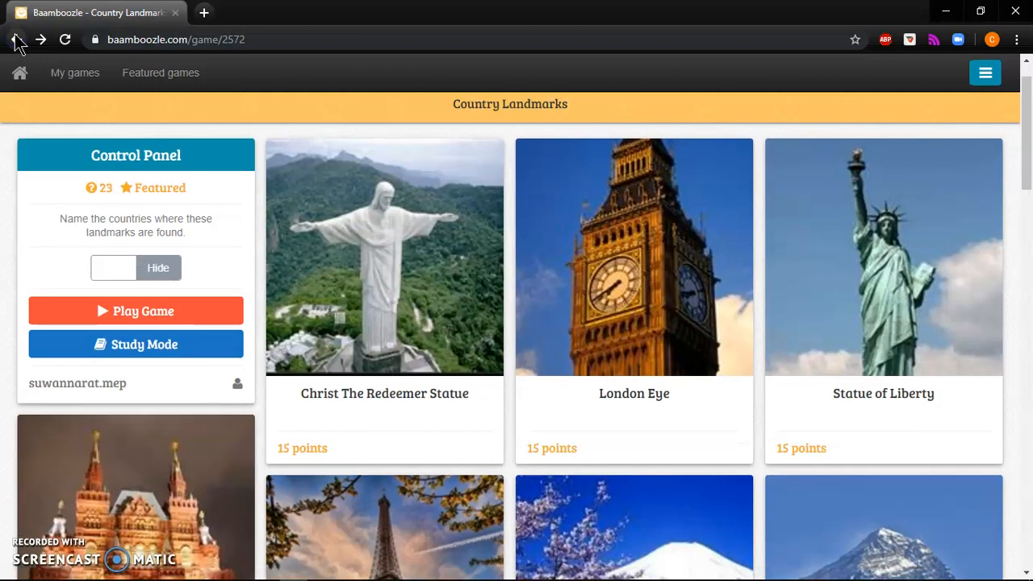
left_click(19, 73)
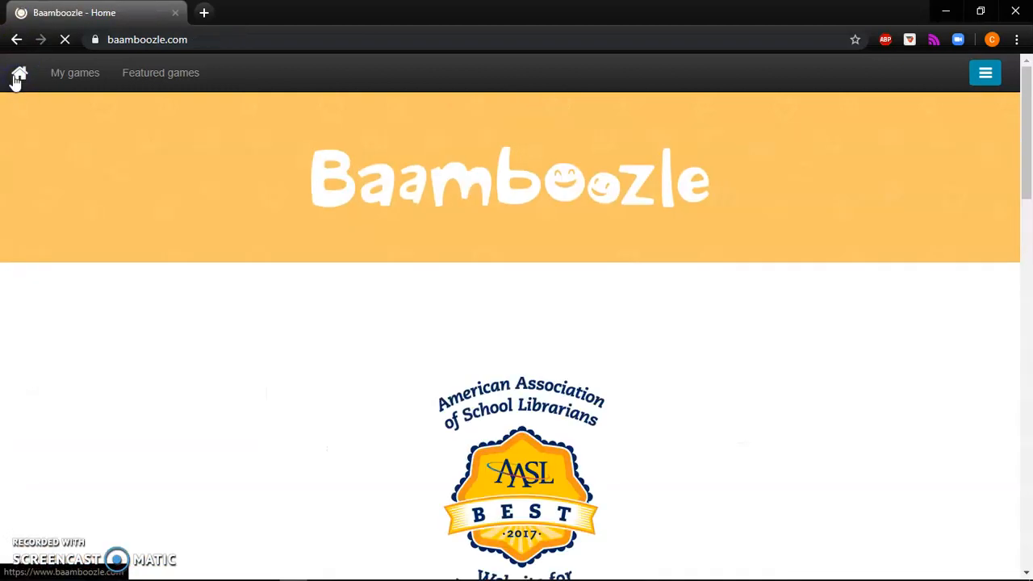
left_click_drag(1029, 154, 1028, 457)
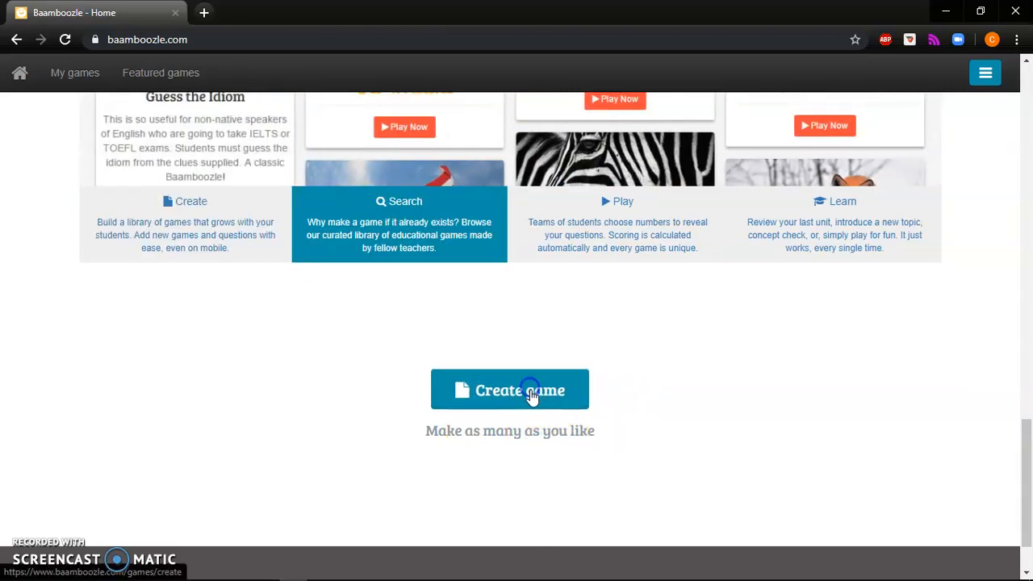
left_click(523, 398)
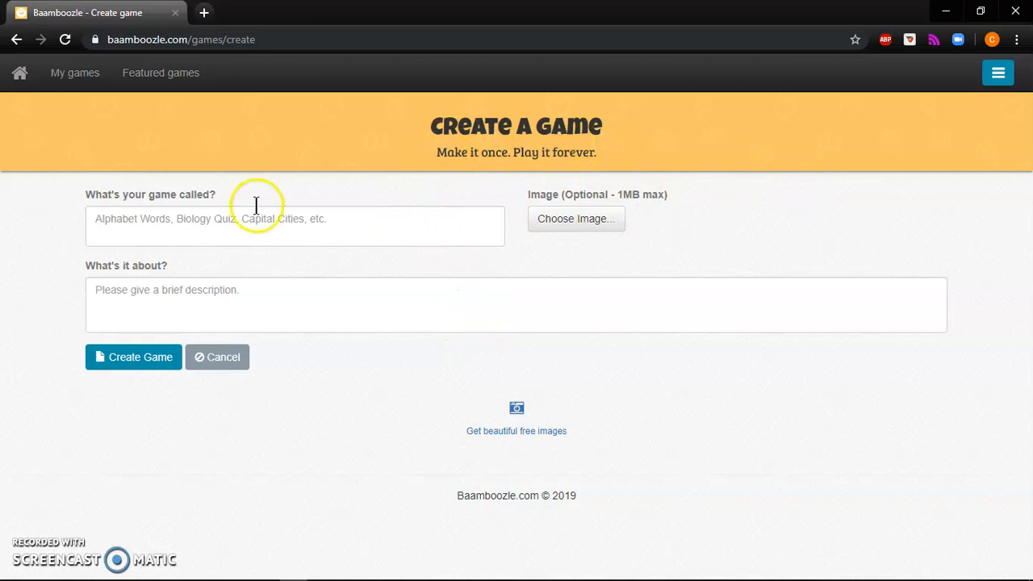
Name the new game "What Is Your Character?"
left_click(120, 223)
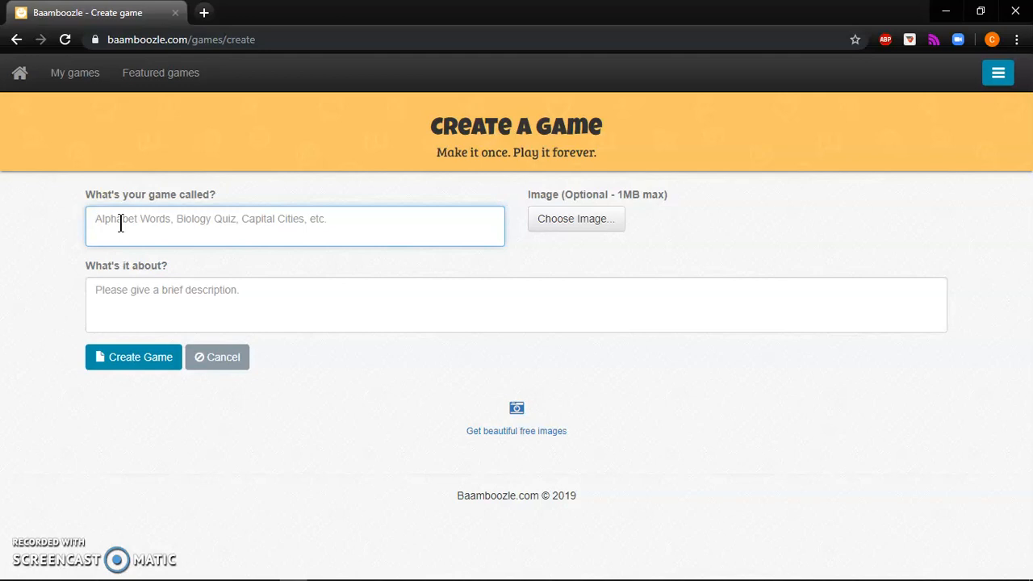
type("What Is Your Character")
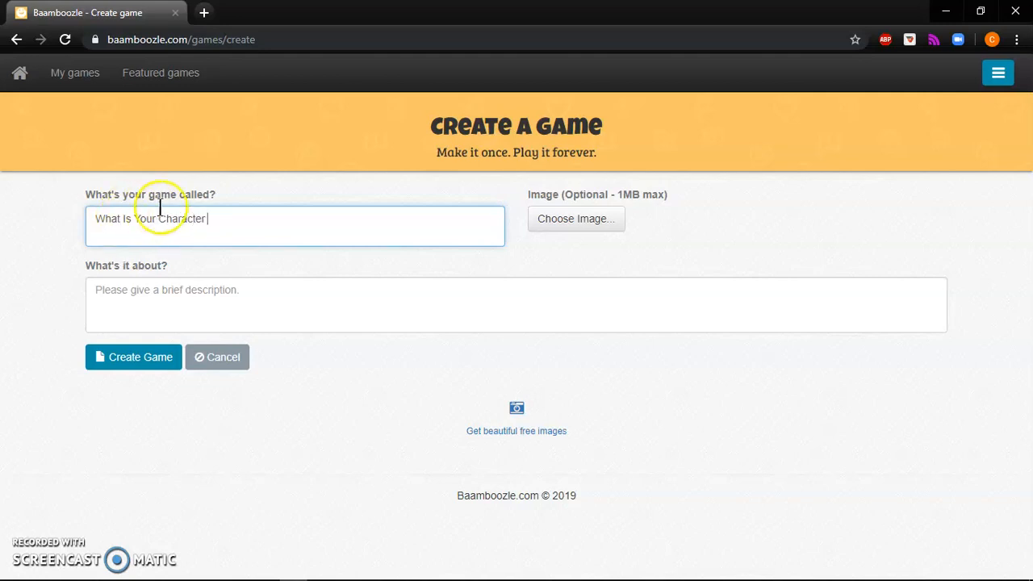
type("?")
Describe the game as "Identifying characters using descriptions from novels." and create it without an image
left_click(224, 307)
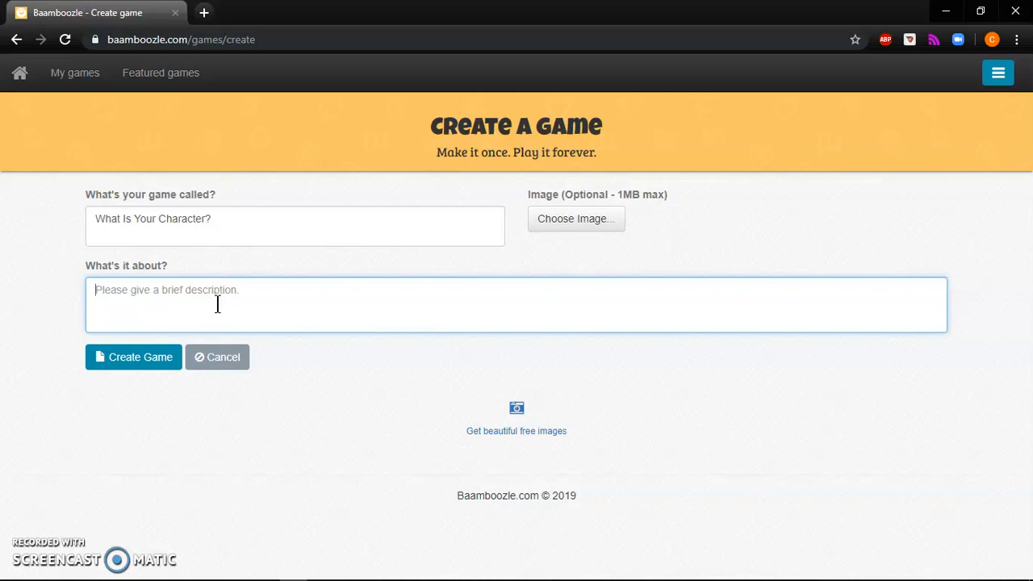
type("Des")
key("BackSpace")
key("BackSpace")
key("BackSpace")
type("I")
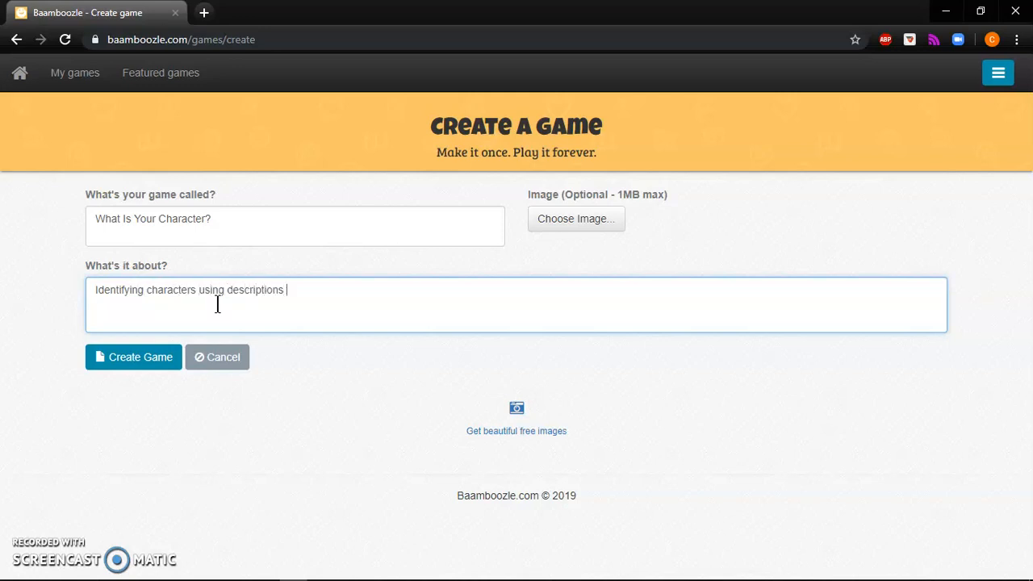
type("els.")
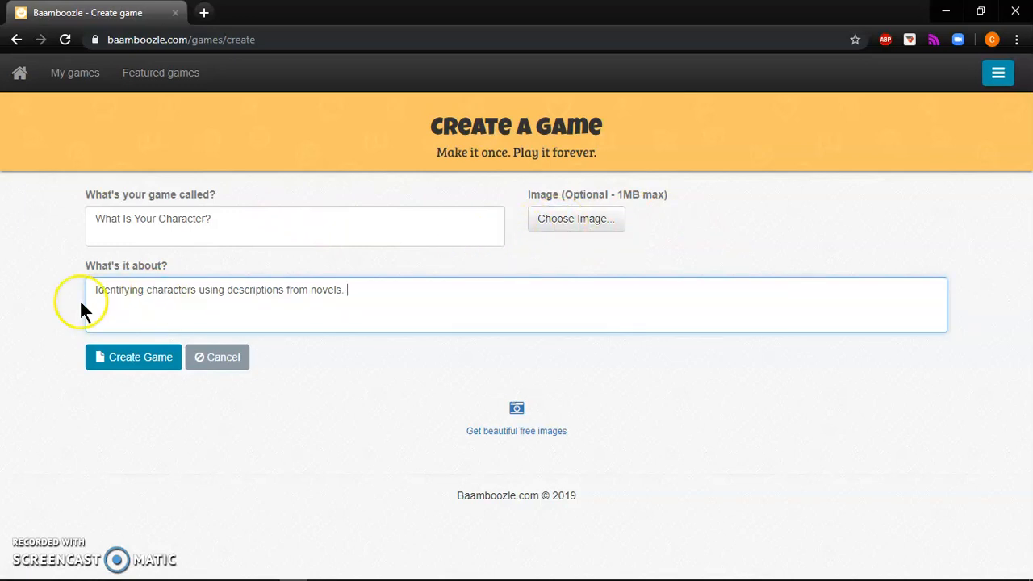
left_click(117, 363)
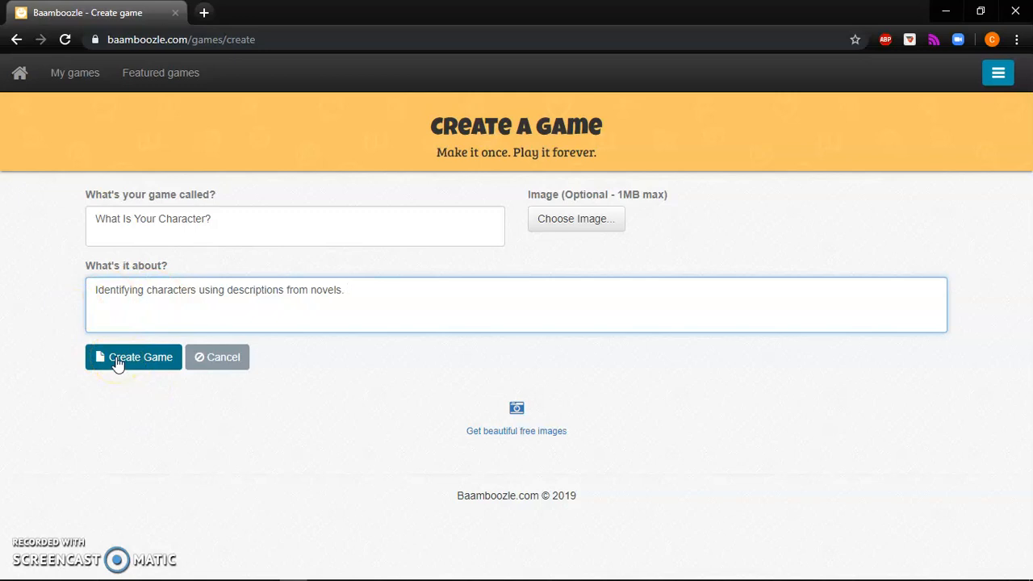
left_click(117, 363)
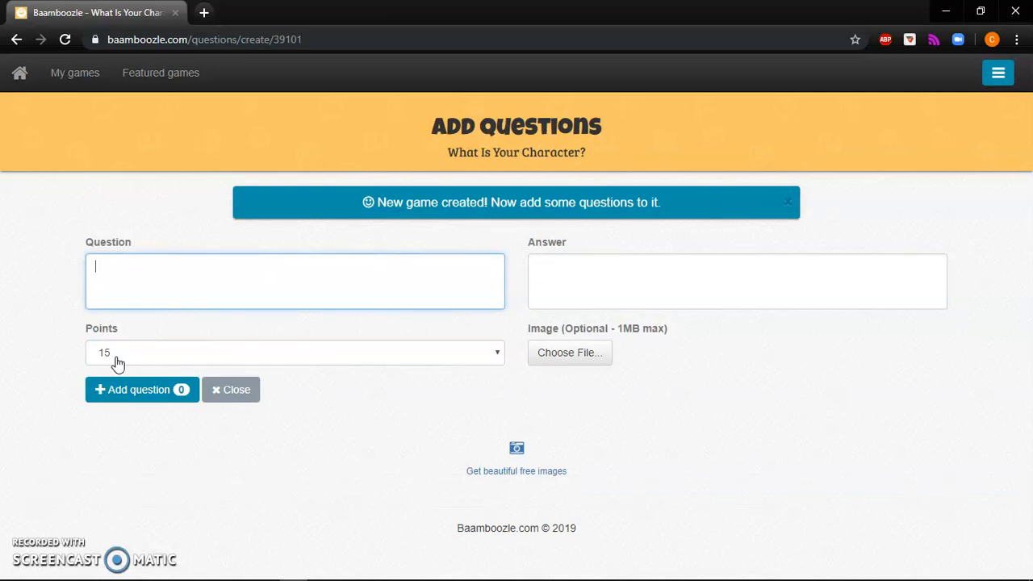
Enter the question "A boy who learns he has magical powers after living under the stairs in his horrid relatives house." with the answer "Harry Potter."
left_click(139, 292)
type("A boy who learns he has magical o")
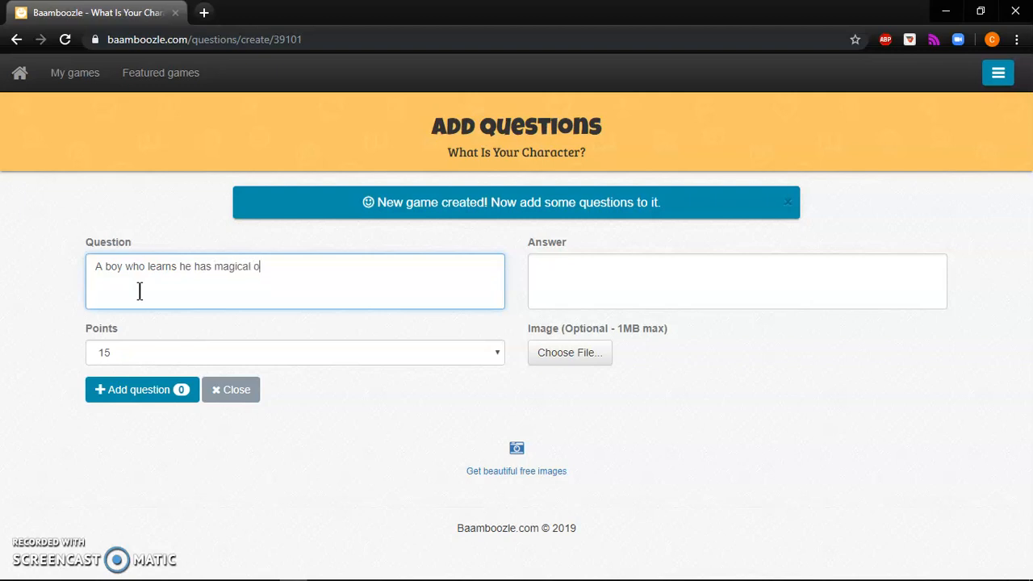
key("BackSpace")
type("powers after living under the stair")
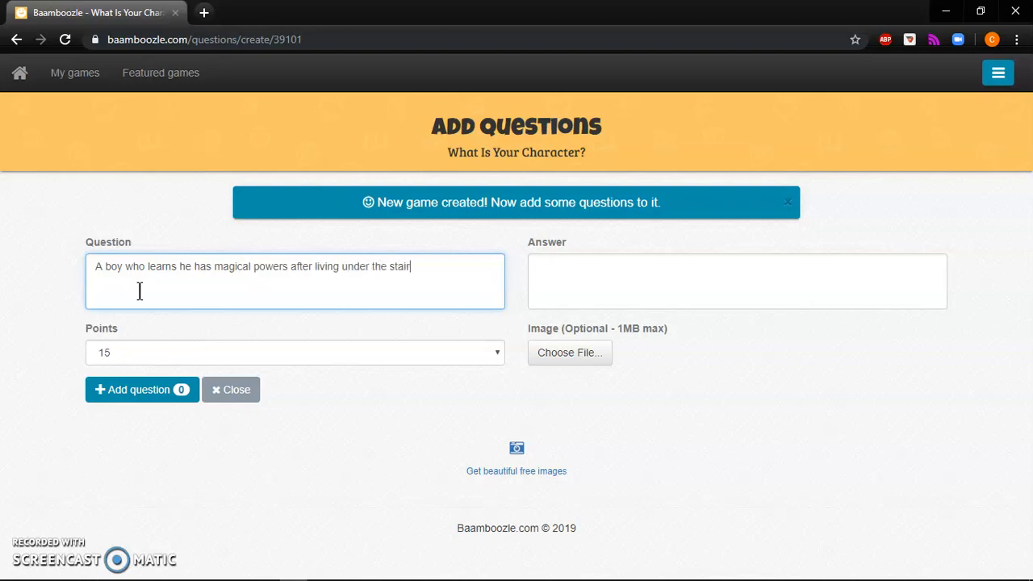
type("s in his horrid relatives house.")
left_click(601, 297)
type("Harry Potter.")
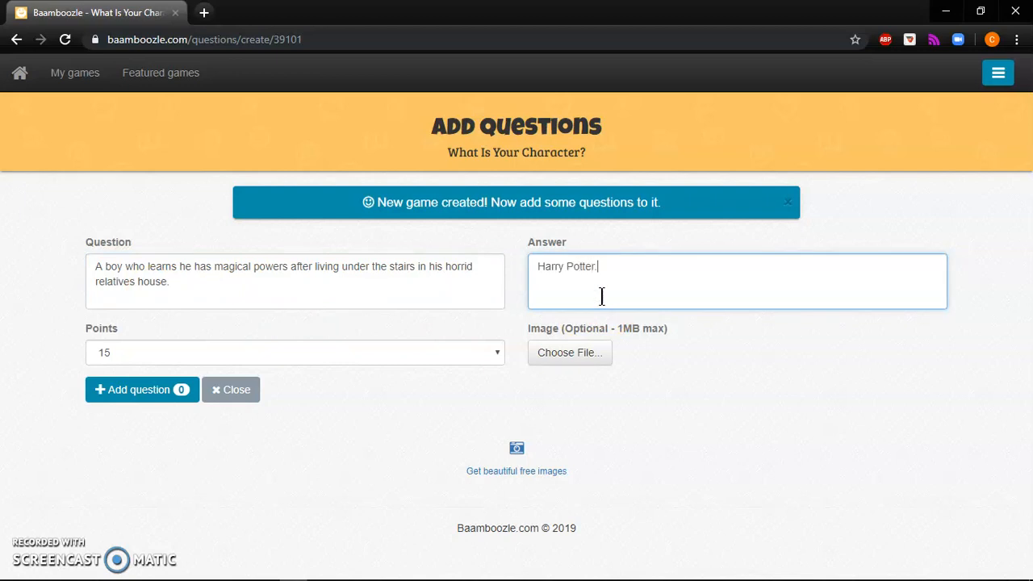
Set the question's points to 25, add it to the game without an image, and close the question form
left_click(118, 373)
left_click(135, 353)
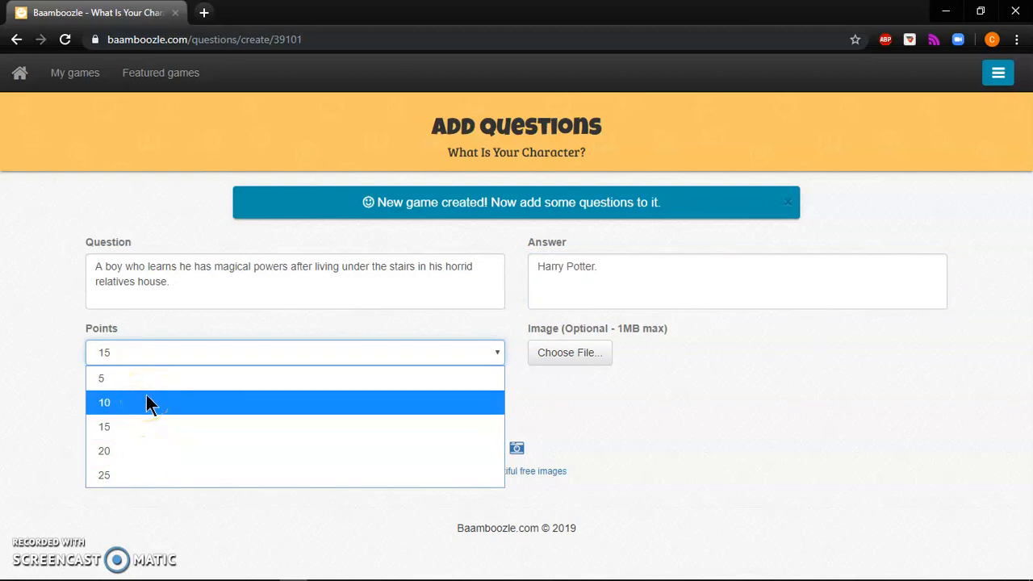
left_click(126, 472)
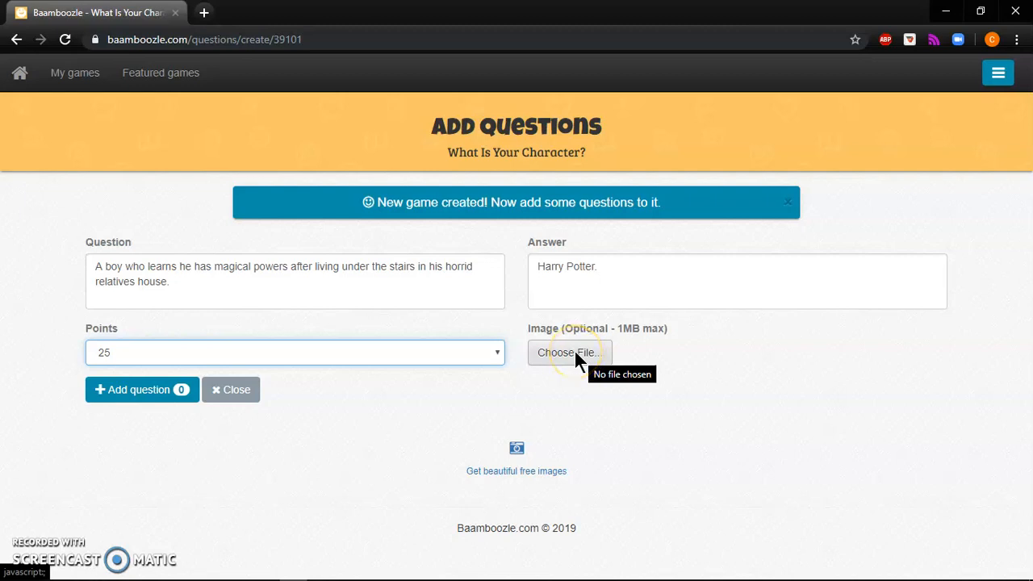
left_click(117, 391)
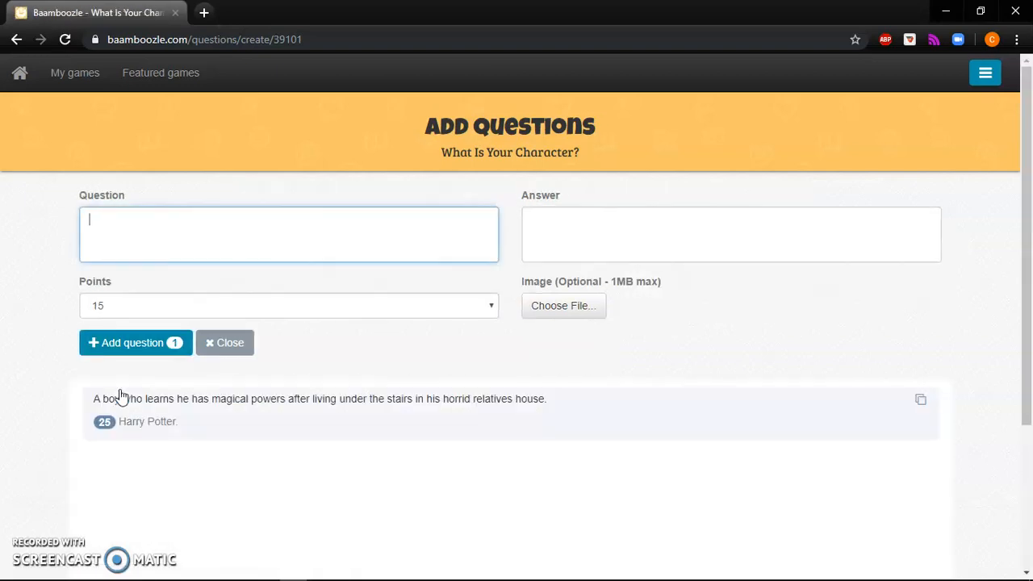
left_click(230, 345)
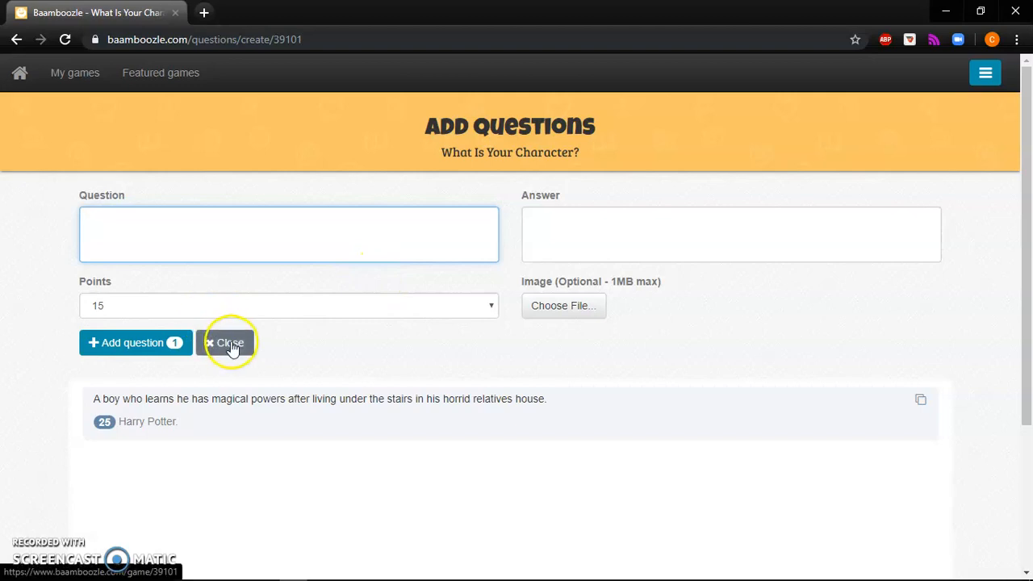